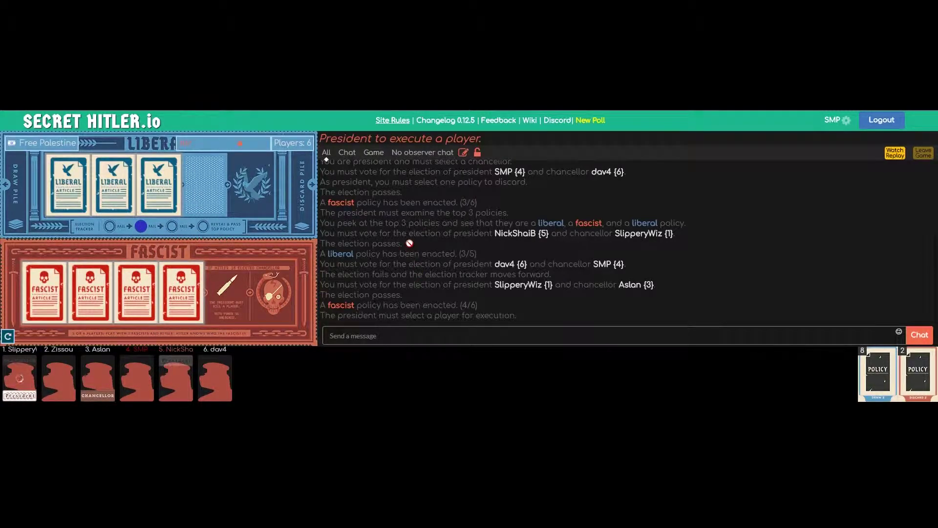
Step: Dismiss a context menu while watching President SlipperyWiz choose Zissou for execution
{"action": "right_click", "coordinate": [410, 244]}
{"action": "key", "text": "Escape"}
Step: Dismiss a context menu while Zissou is crossed out and Election #8 begins
{"action": "right_click", "coordinate": [418, 205]}
{"action": "key", "text": "Escape"}
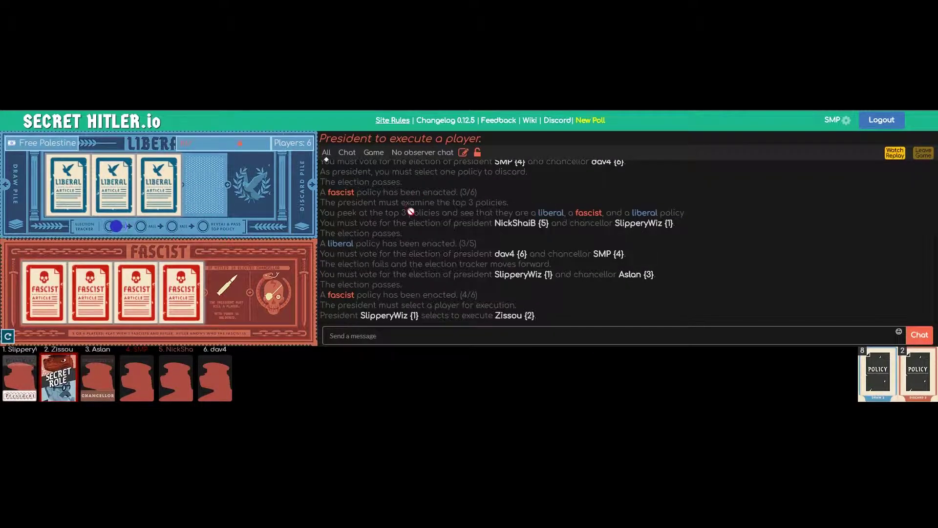